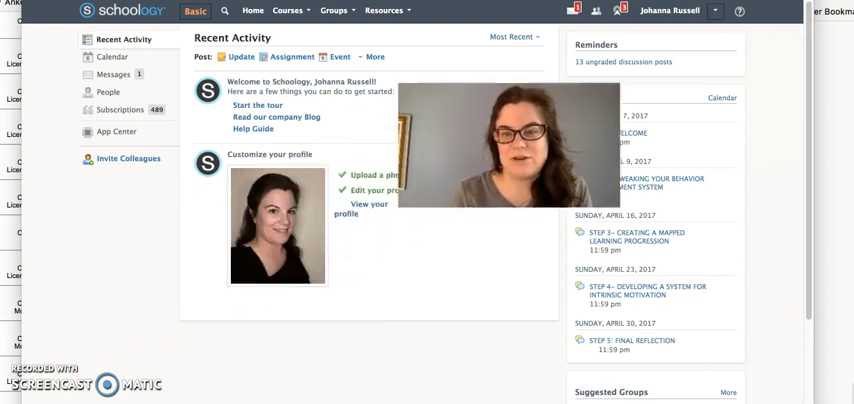
# Step: Open the April 2017 Creating Self-Motivated Learners course from the Courses list
pyautogui.click(292, 14)
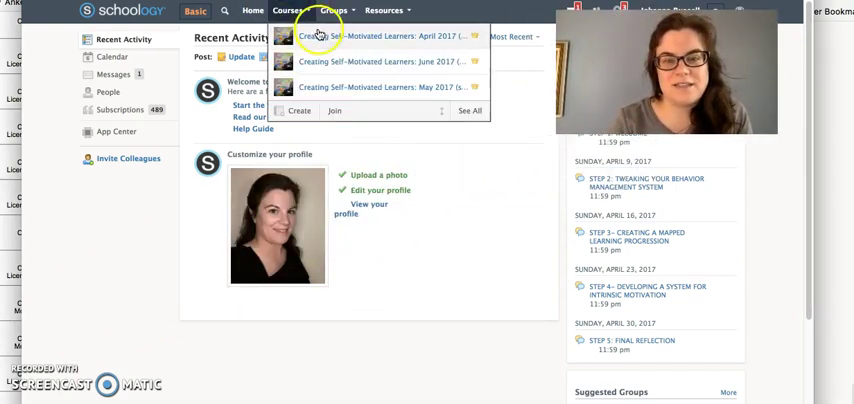
pyautogui.click(320, 38)
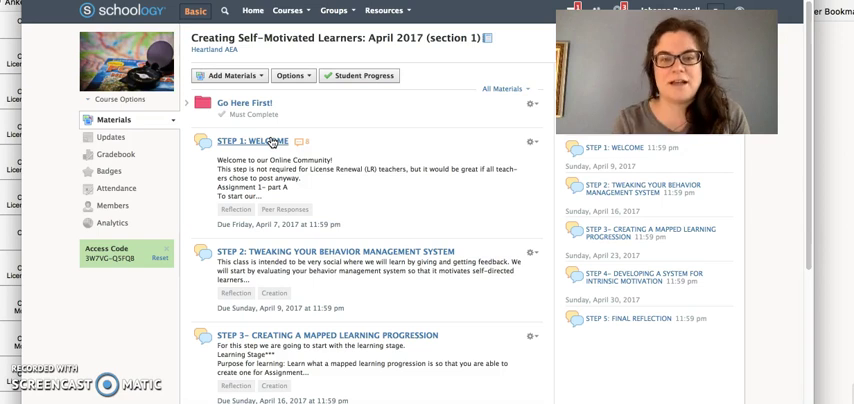
# Step: Open the STEP 1: WELCOME discussion to reach the instructor's welcome post
pyautogui.click(271, 142)
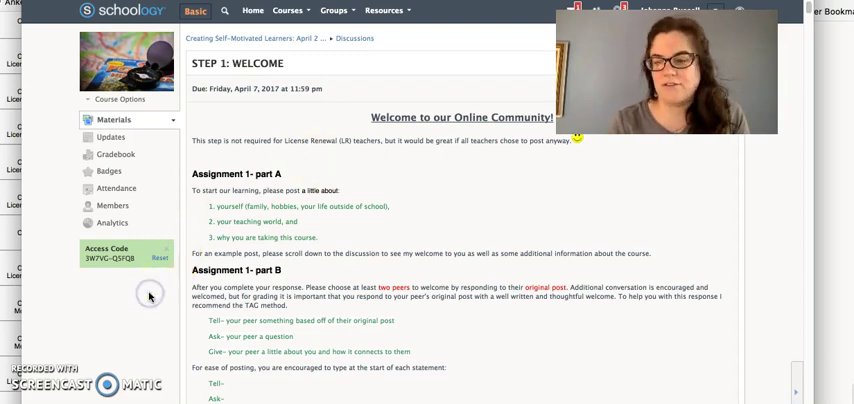
pyautogui.scroll(-2, 150, 297)
pyautogui.scroll(-1, 150, 297)
pyautogui.scroll(-1, 150, 297)
pyautogui.scroll(-1, 150, 297)
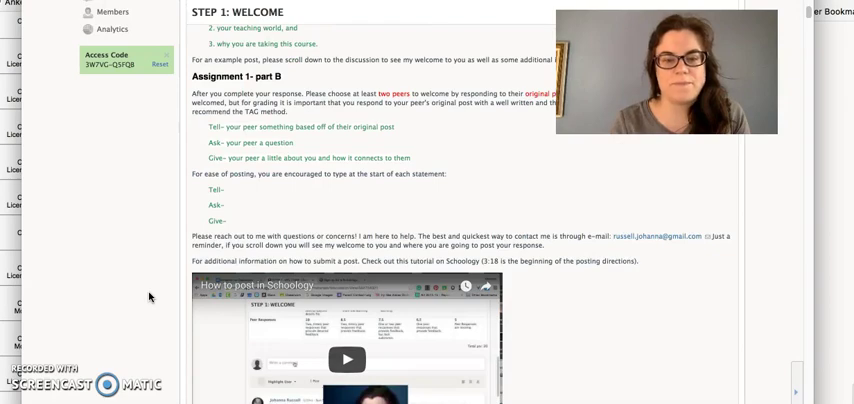
pyautogui.scroll(-3, 150, 297)
pyautogui.scroll(-2, 150, 297)
pyautogui.scroll(-3, 150, 297)
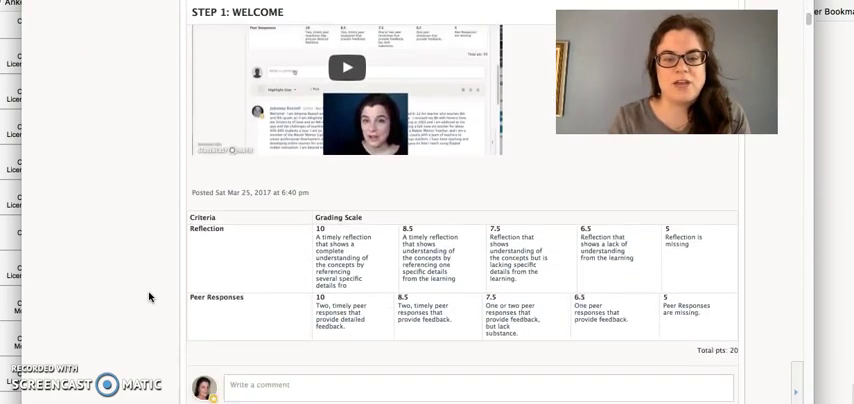
pyautogui.scroll(-2, 150, 297)
pyautogui.scroll(-3, 150, 297)
pyautogui.scroll(-5, 150, 297)
pyautogui.scroll(-2, 150, 297)
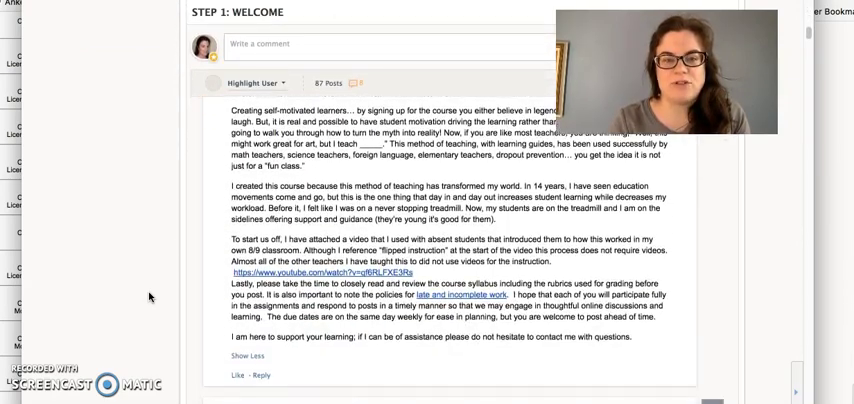
pyautogui.scroll(-1, 150, 297)
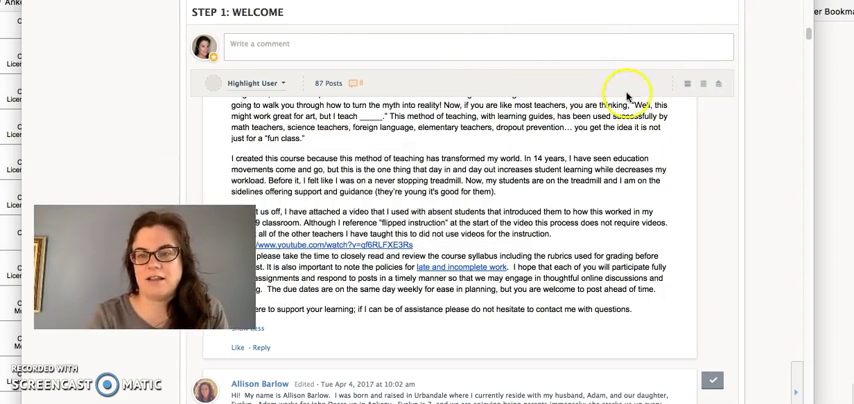
# Step: Collapse all discussion posts into previews and return to the top instructions
pyautogui.click(690, 86)
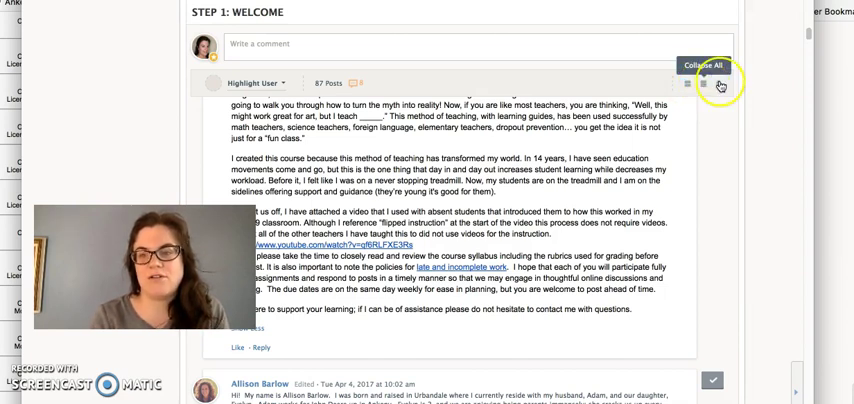
pyautogui.click(704, 86)
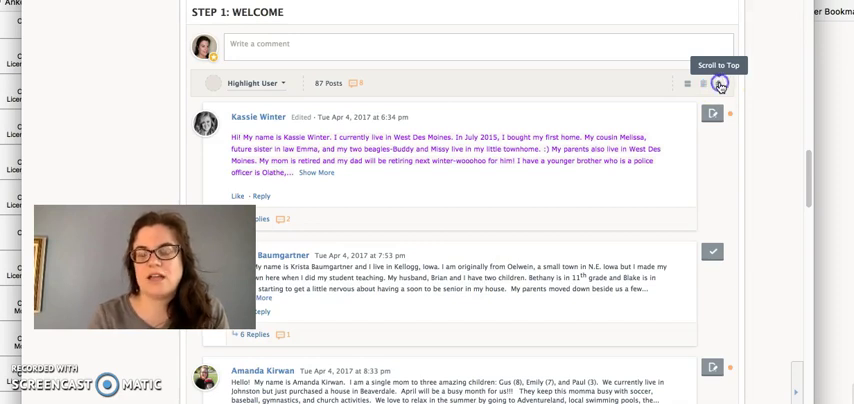
pyautogui.click(720, 86)
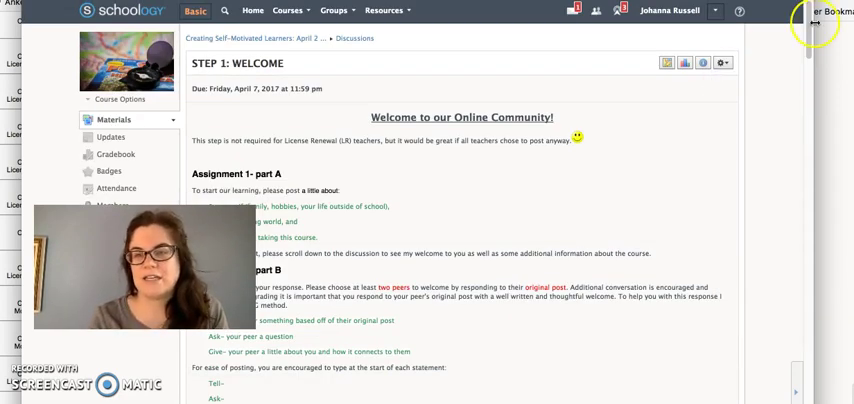
pyautogui.moveTo(815, 22)
pyautogui.mouseDown()
pyautogui.moveTo(846, 154)
pyautogui.moveTo(839, 130)
pyautogui.moveTo(839, 172)
pyautogui.moveTo(839, 139)
pyautogui.moveTo(841, 152)
pyautogui.mouseUp()
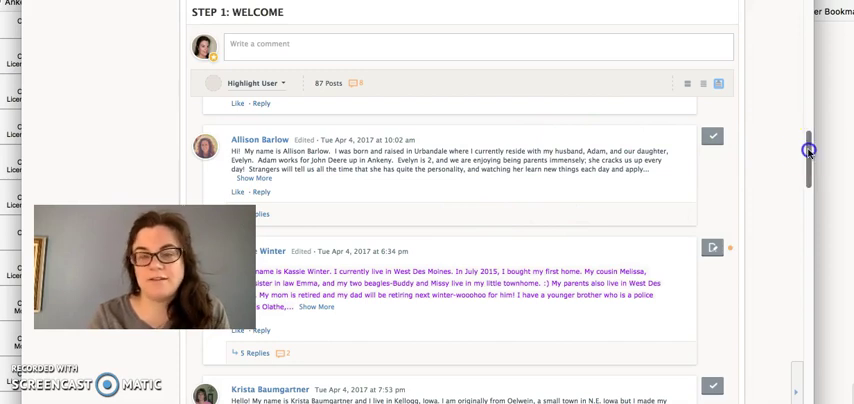
pyautogui.moveTo(808, 150); pyautogui.dragTo(808, 385)
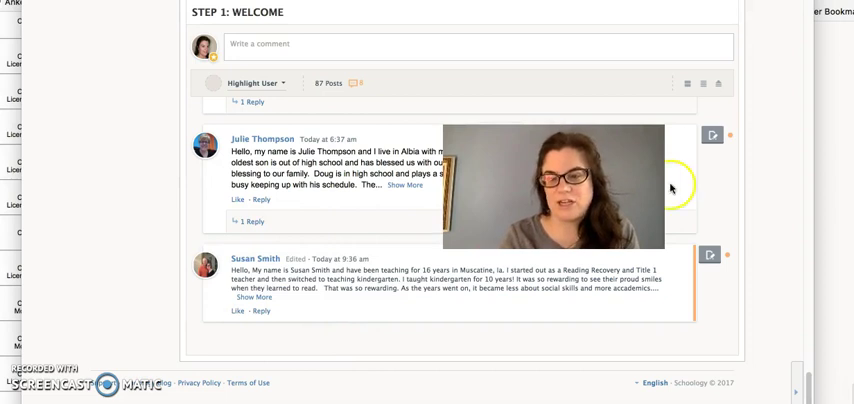
pyautogui.click(808, 383)
pyautogui.click(804, 234)
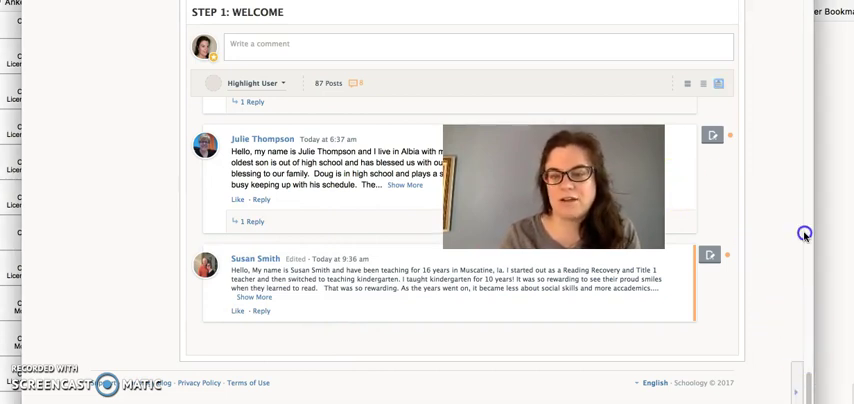
pyautogui.moveTo(810, 385)
pyautogui.mouseDown()
pyautogui.moveTo(806, 150)
pyautogui.moveTo(777, 7)
pyautogui.moveTo(790, 40)
pyautogui.mouseUp()
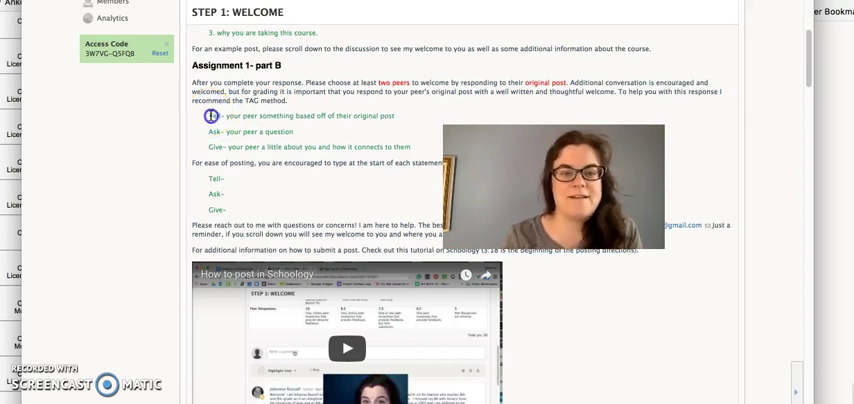
pyautogui.moveTo(209, 115); pyautogui.dragTo(416, 153)
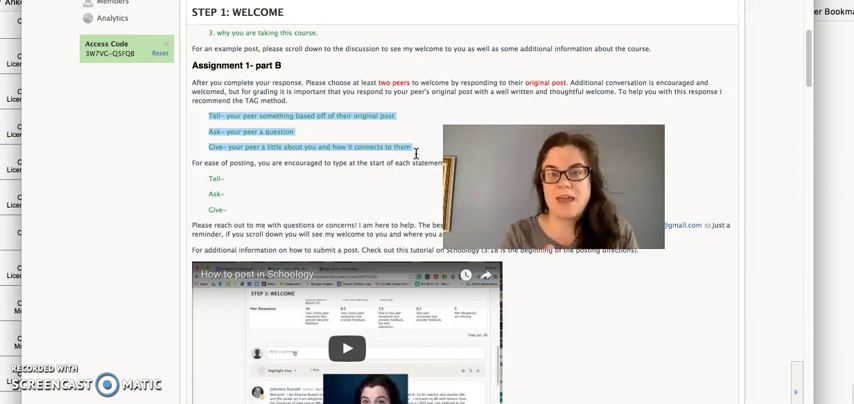
pyautogui.click(75, 162)
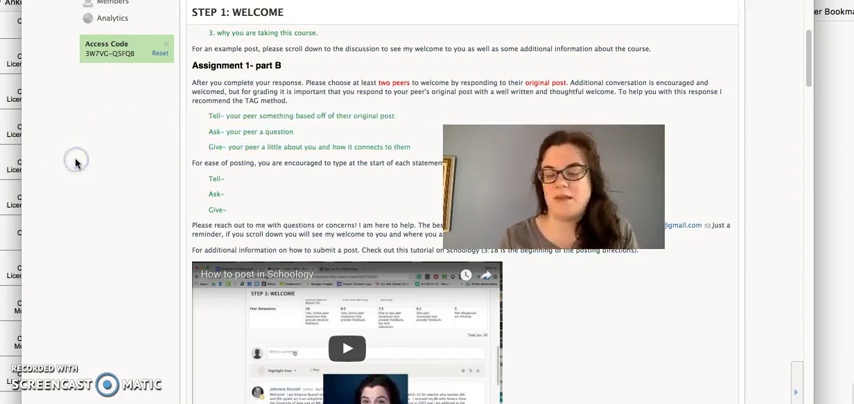
pyautogui.click(810, 53)
pyautogui.moveTo(810, 53); pyautogui.dragTo(808, 385)
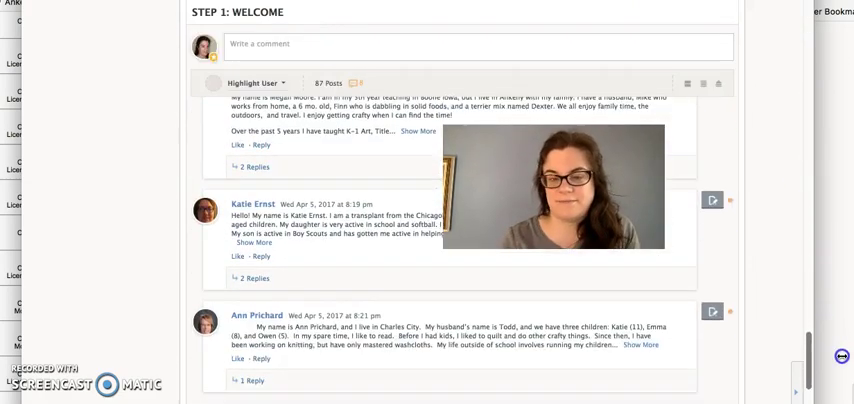
pyautogui.moveTo(808, 385); pyautogui.dragTo(808, 345)
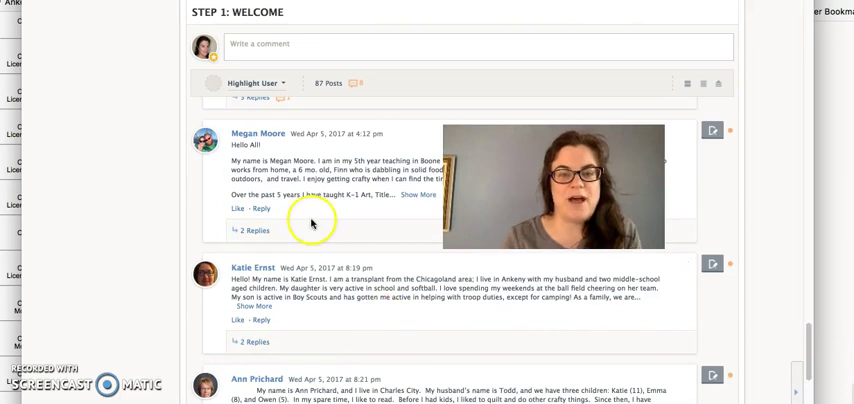
pyautogui.moveTo(262, 211)
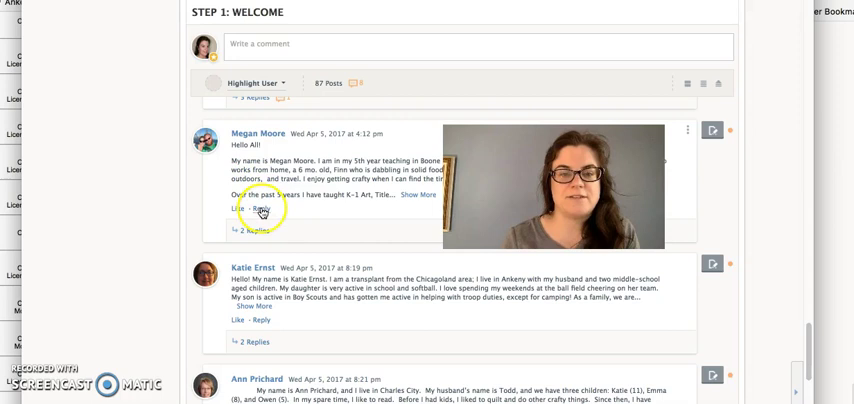
pyautogui.click(261, 209)
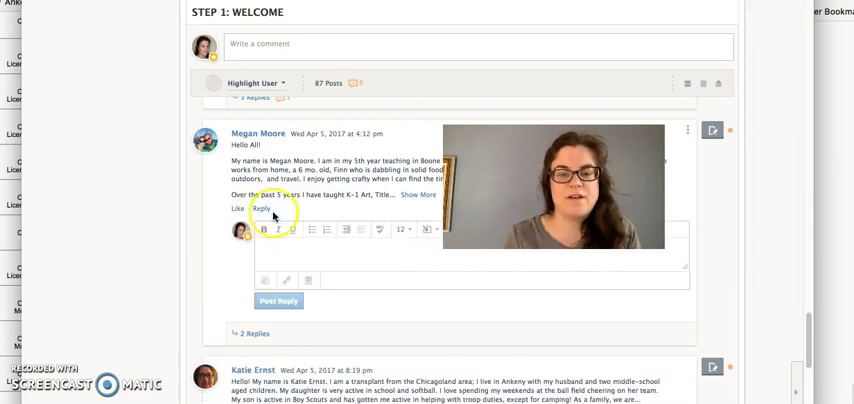
pyautogui.click(276, 250)
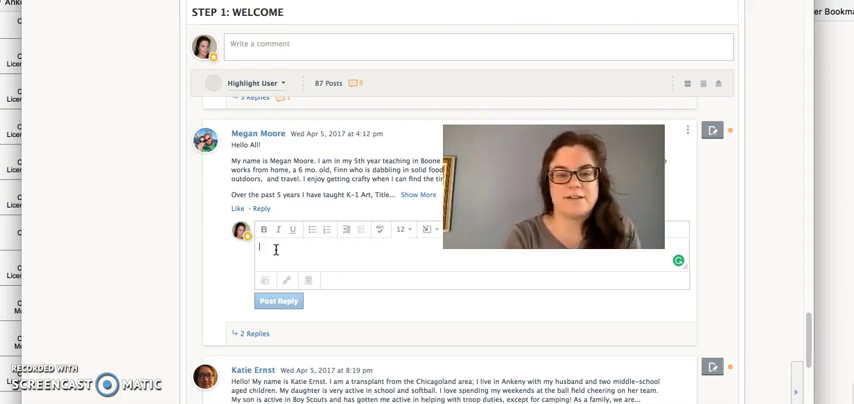
pyautogui.scroll(-10, 276, 250)
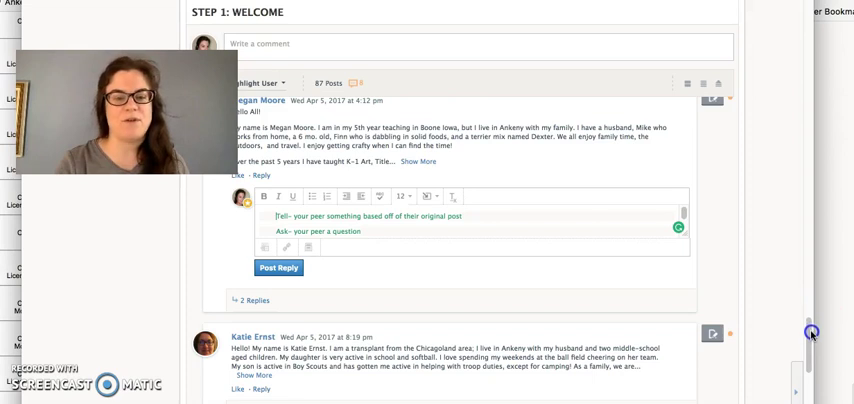
pyautogui.click(815, 346)
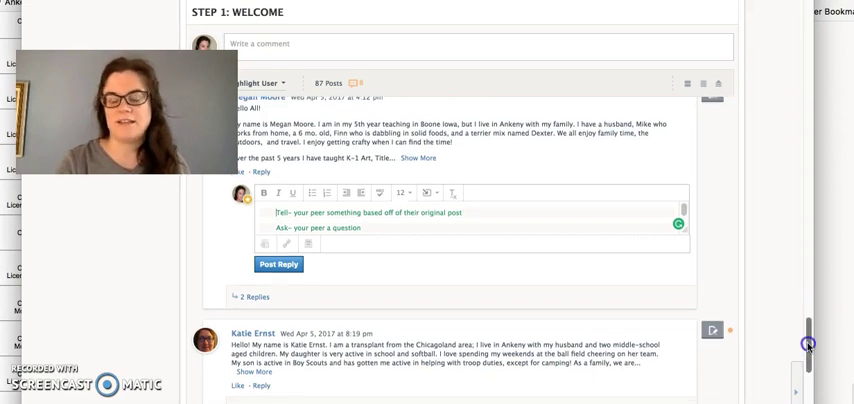
pyautogui.moveTo(815, 346); pyautogui.dragTo(818, 383)
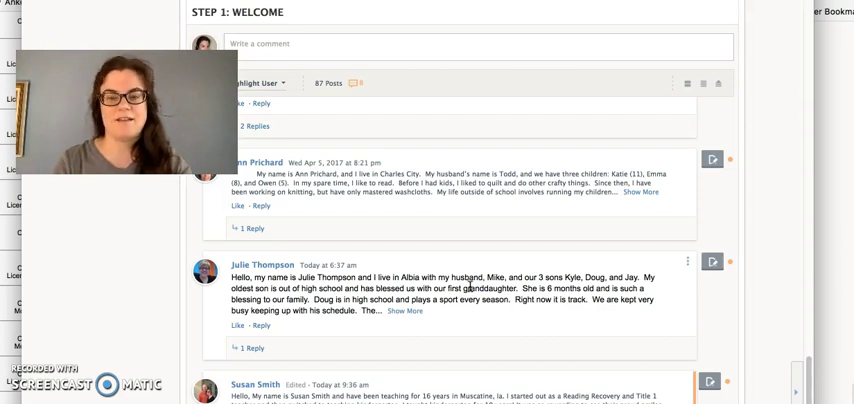
pyautogui.scroll(10, 469, 286)
pyautogui.scroll(10, 469, 286)
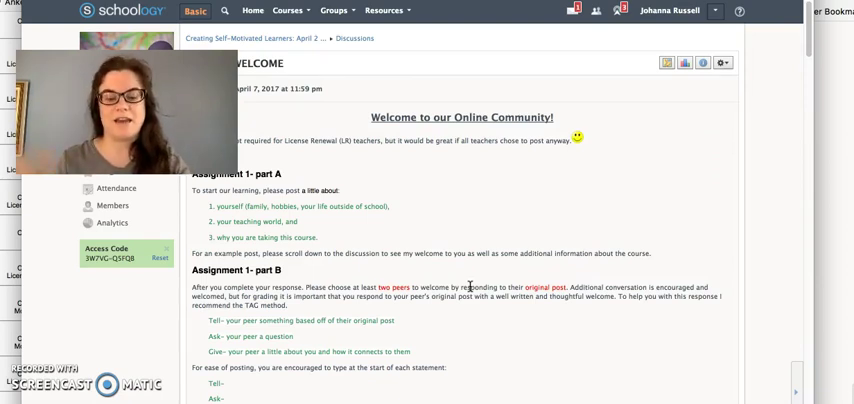
pyautogui.scroll(-10, 469, 286)
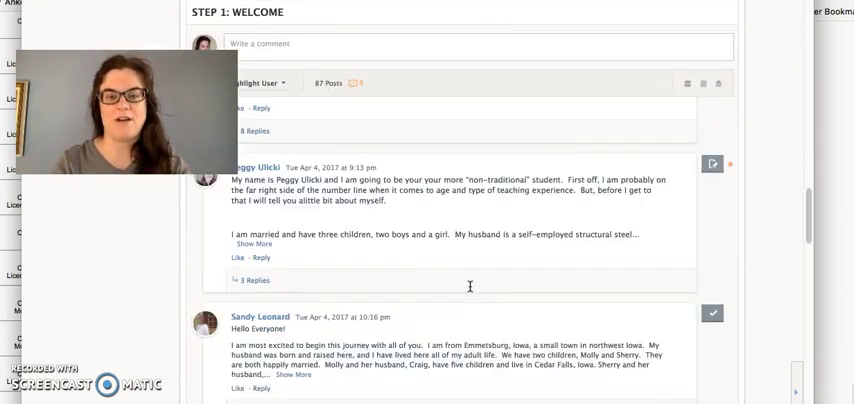
pyautogui.scroll(-10, 469, 286)
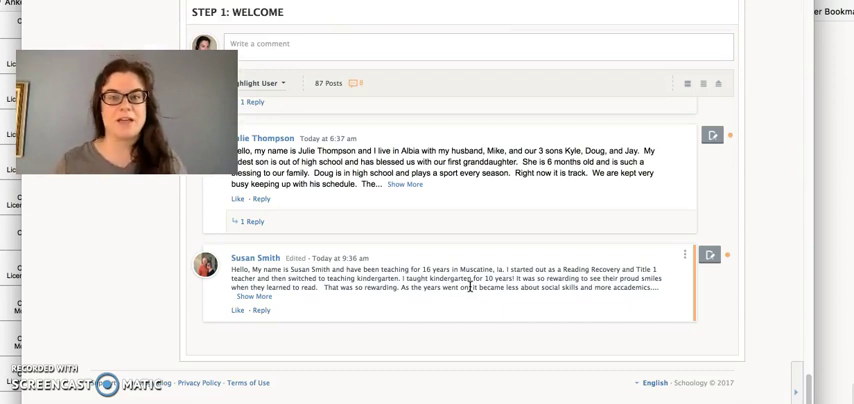
pyautogui.moveTo(440, 161)
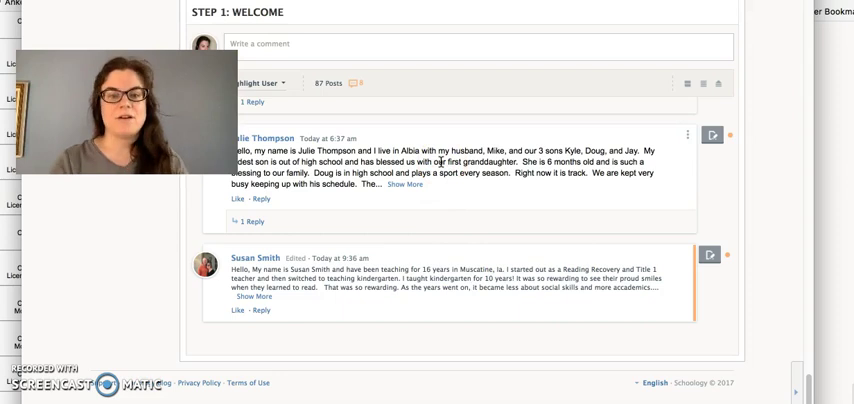
pyautogui.click(425, 157)
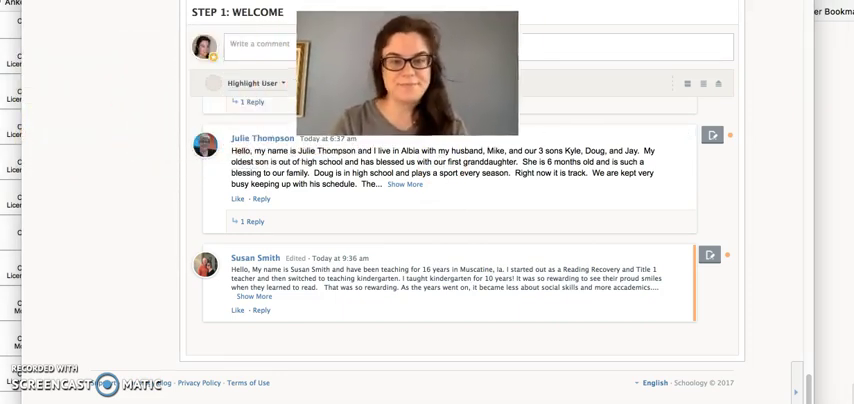